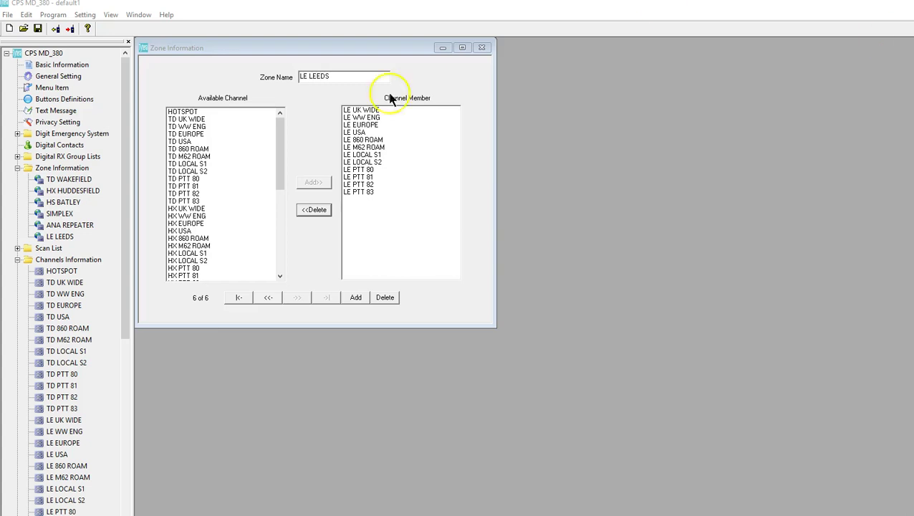
- Add a new channel under Channels Information from its right-click menu
left_click(74, 262)
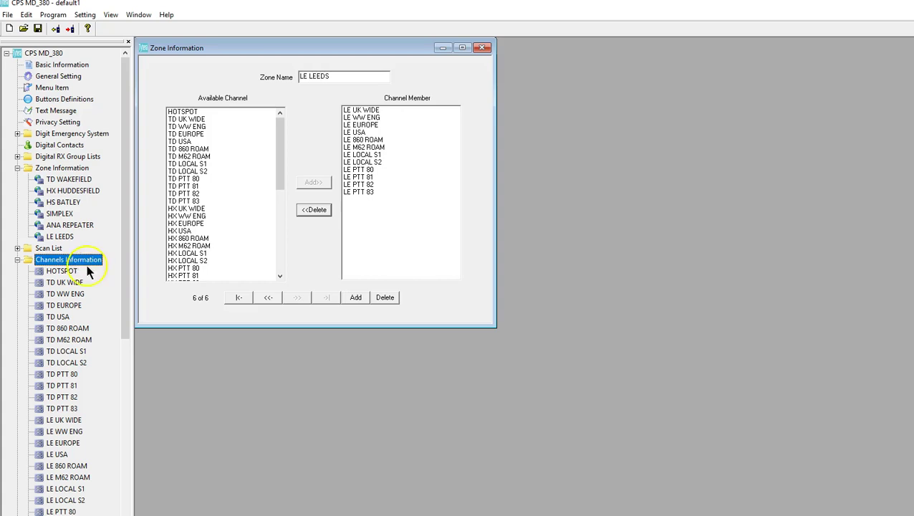
left_click_drag(131, 302, 127, 349)
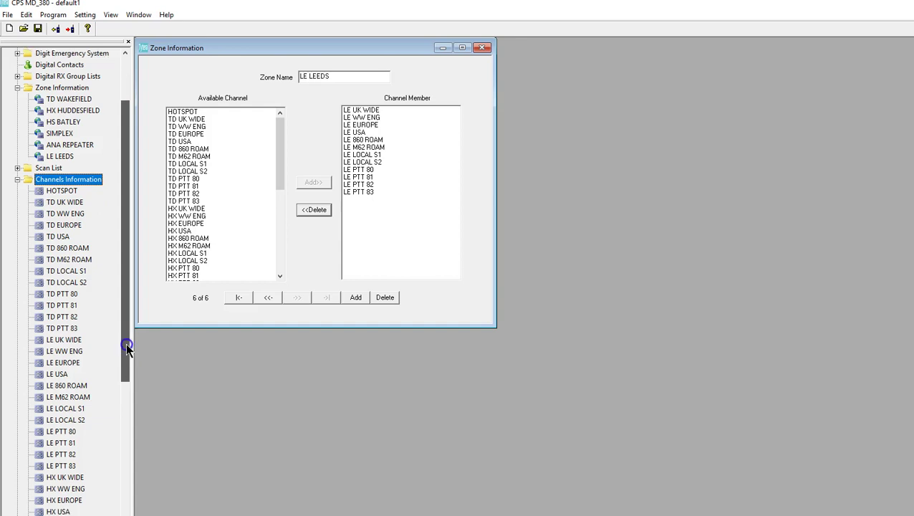
left_click_drag(125, 342, 126, 341)
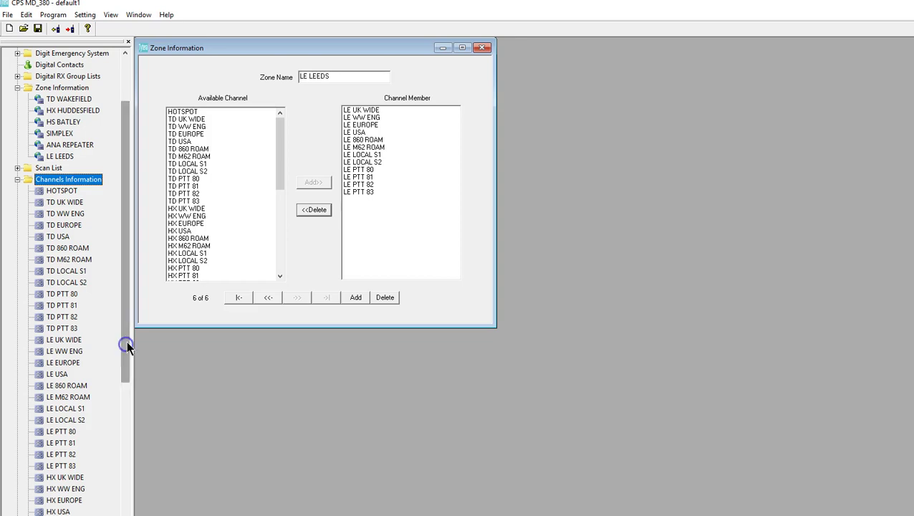
right_click(60, 184)
left_click(88, 188)
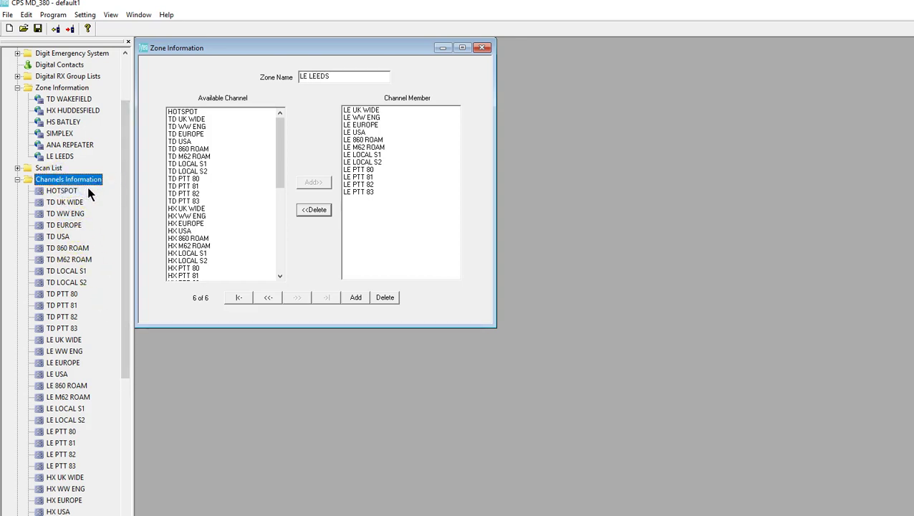
- Move the channel window aside to reveal the LE LEEDS zone's channel list
left_click_drag(125, 295, 135, 506)
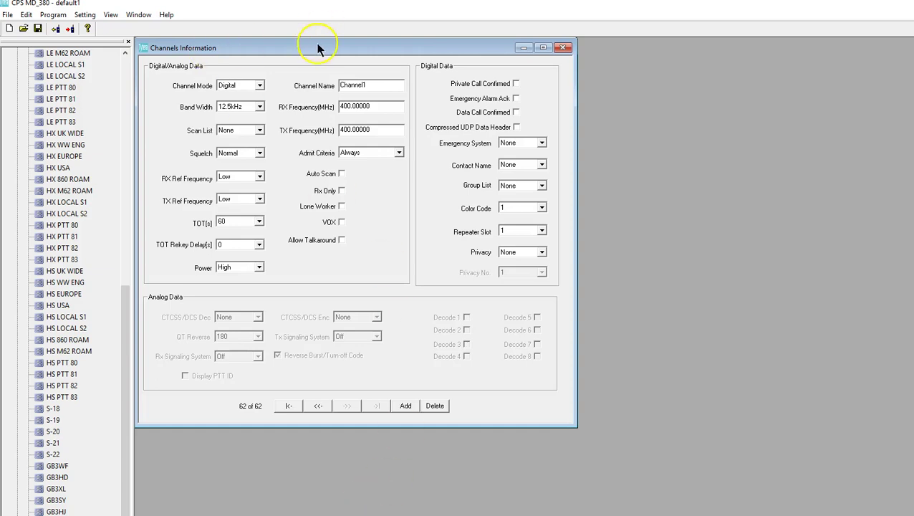
mouse_move(318, 46)
left_mouse_down()
mouse_move(359, 75)
mouse_move(371, 63)
mouse_move(633, 63)
mouse_move(609, 61)
left_mouse_up()
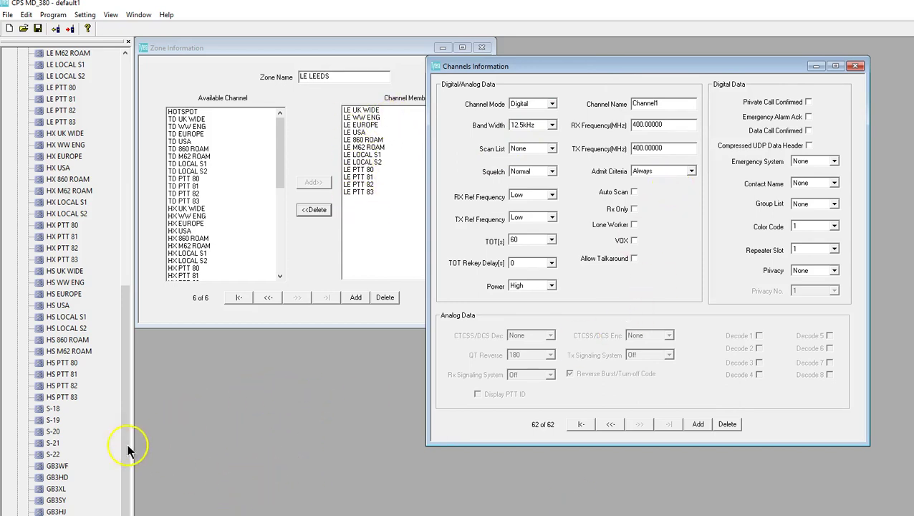
left_click_drag(126, 426, 130, 343)
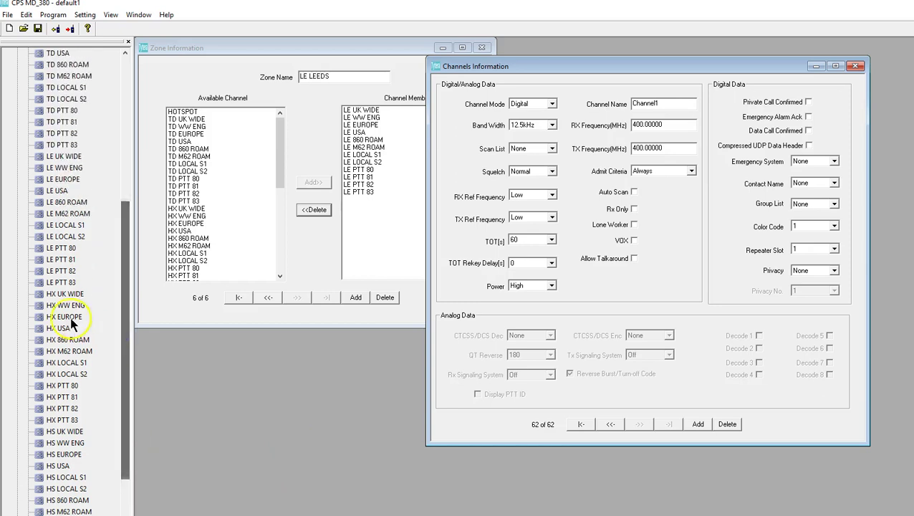
- Copy LE PTT 83's channel settings and close the Channels Information window
left_click(59, 283)
right_click(60, 281)
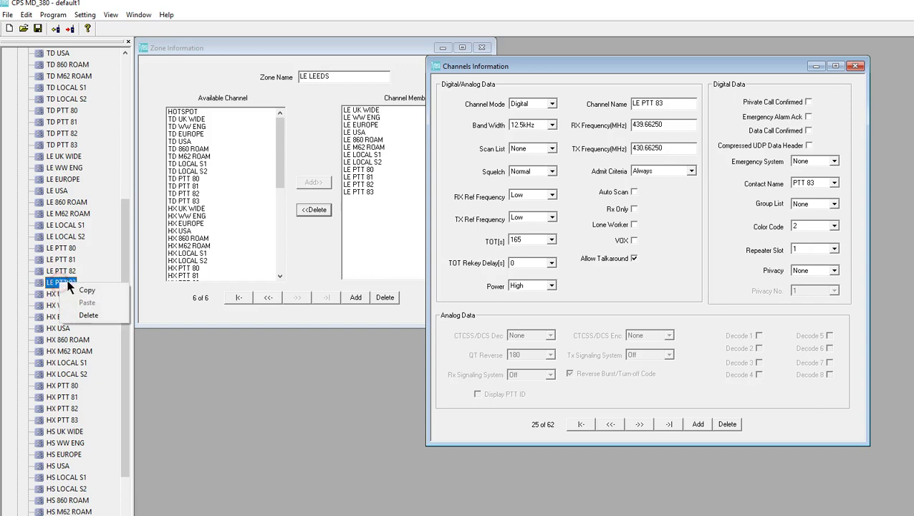
left_click(86, 290)
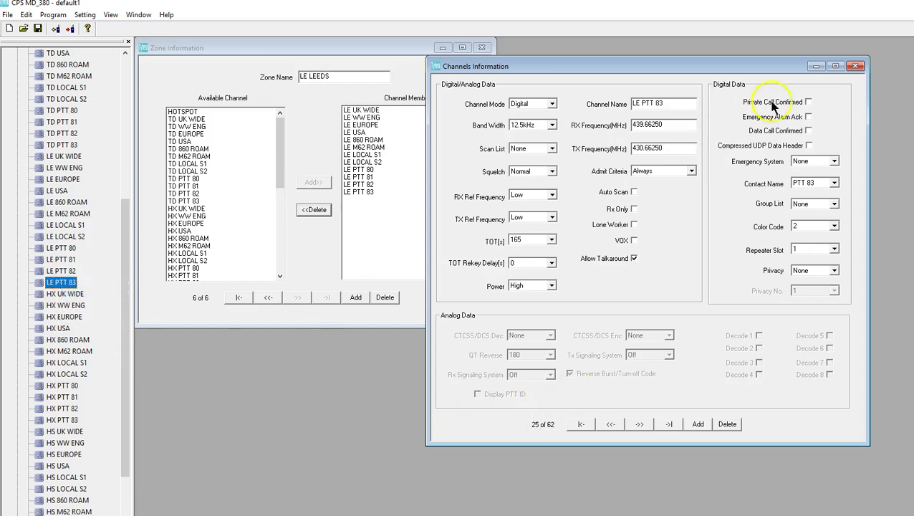
left_click(855, 66)
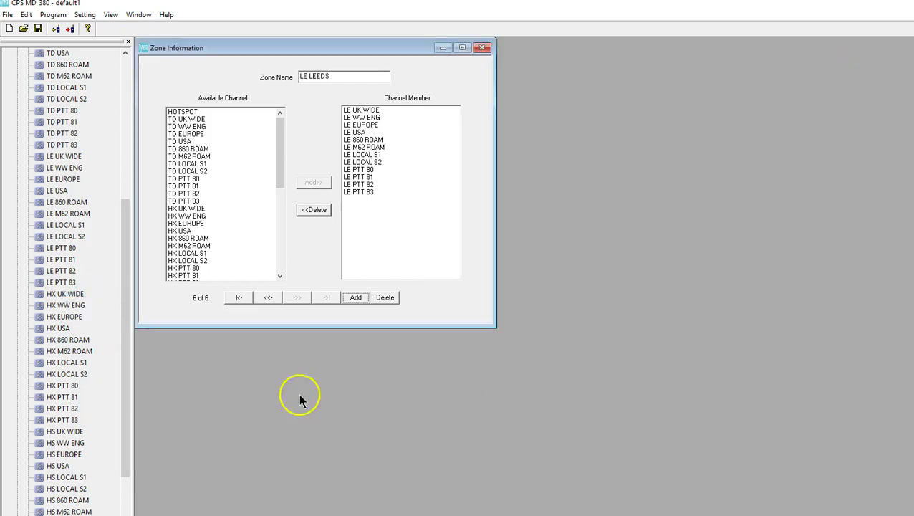
- Paste LE PTT 83's settings into channel 62 and rename it 'le tg 2351'
scroll(129, 501, "down", 5)
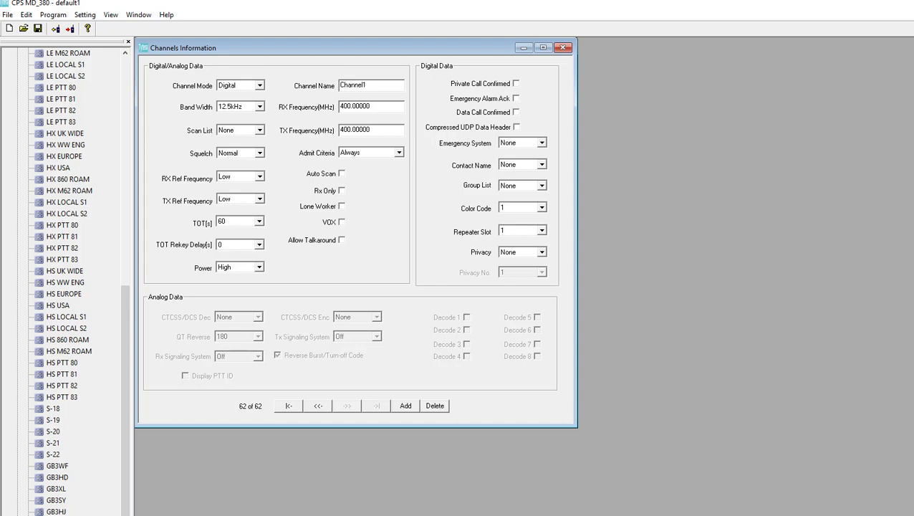
left_click(372, 124)
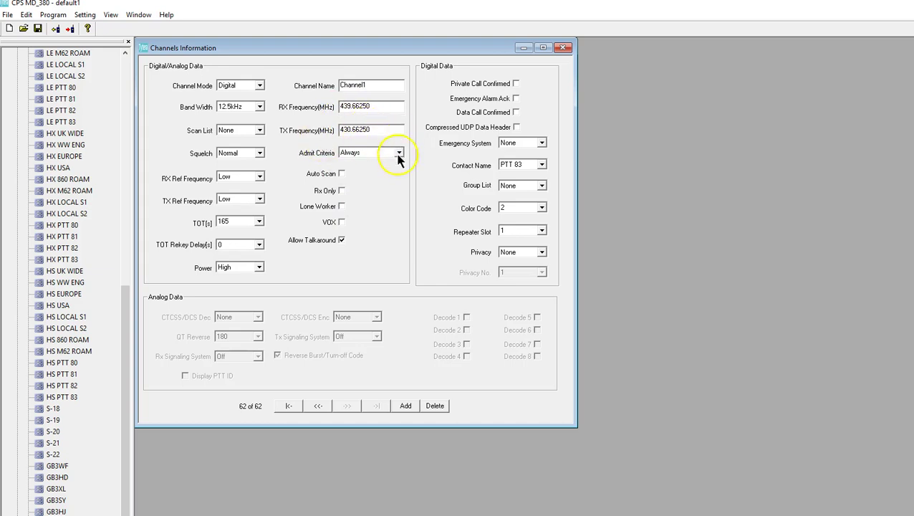
left_click(385, 84)
double_click(384, 83)
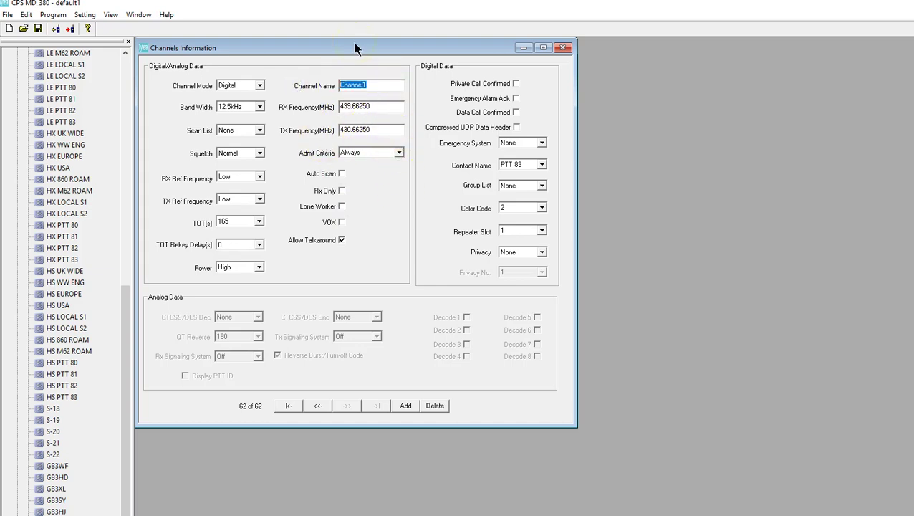
type("tg 2351")
left_click(366, 85)
left_click(344, 86)
left_click(341, 86)
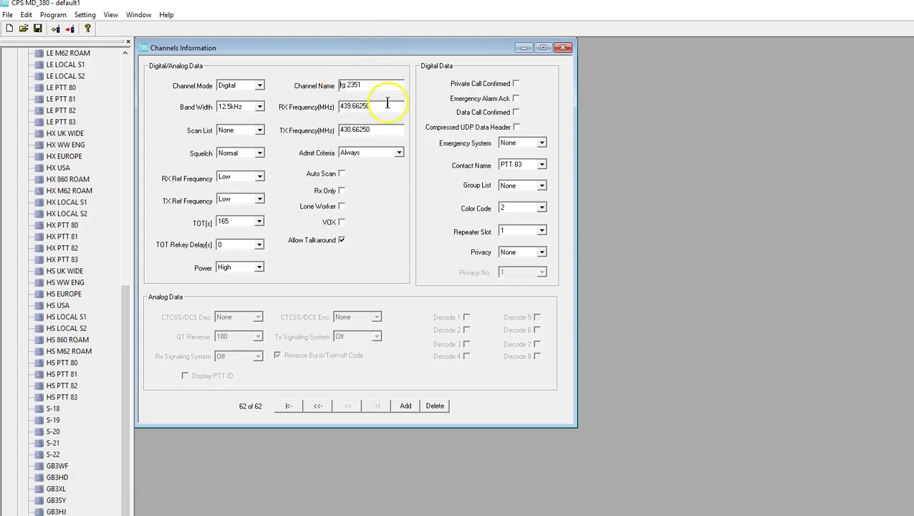
type("le")
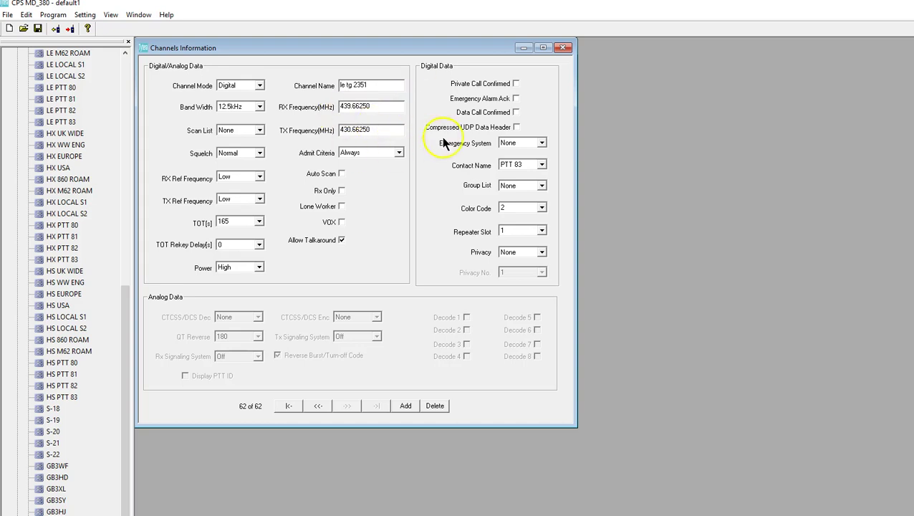
- Set channel 62's Contact Name to TG 2351
left_click(541, 165)
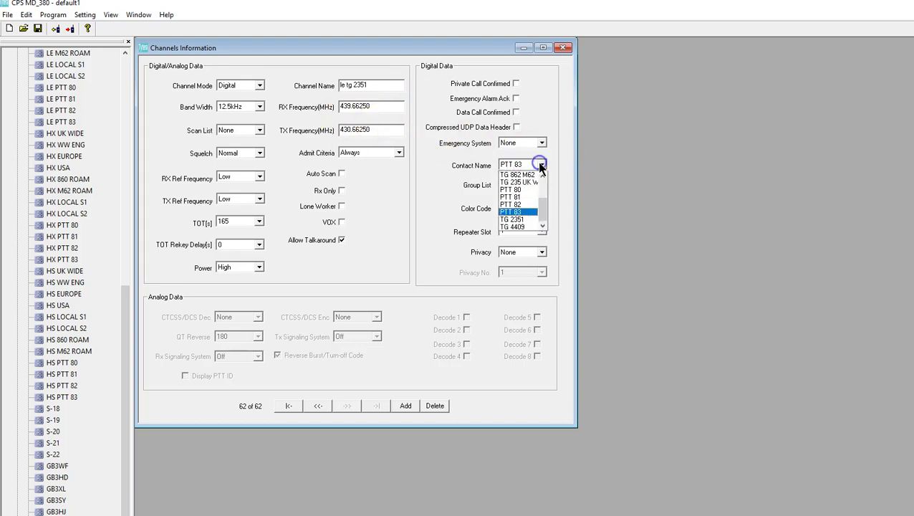
left_click(542, 210)
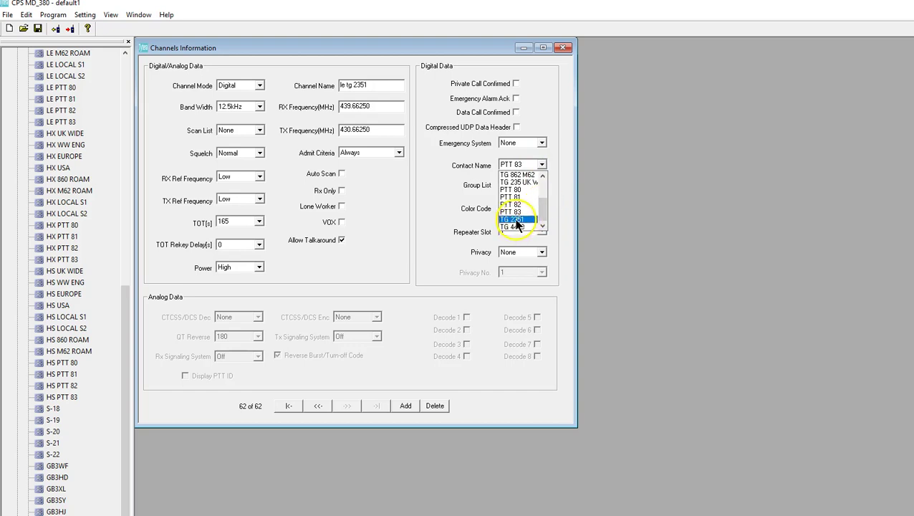
left_click(515, 220)
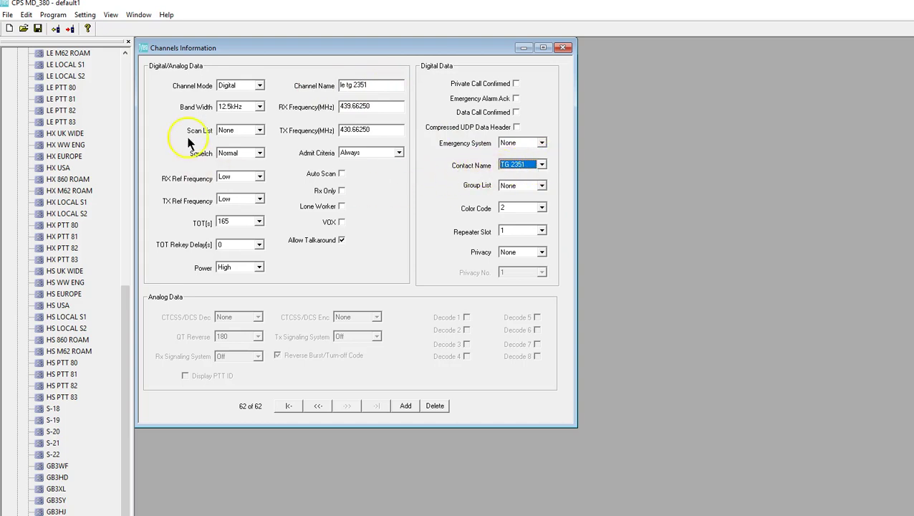
- Collapse the channel list, check TG 2351 (call ID 2351) in Digital Contacts, then close it
left_click_drag(125, 347, 116, 152)
left_click(56, 206)
double_click(57, 206)
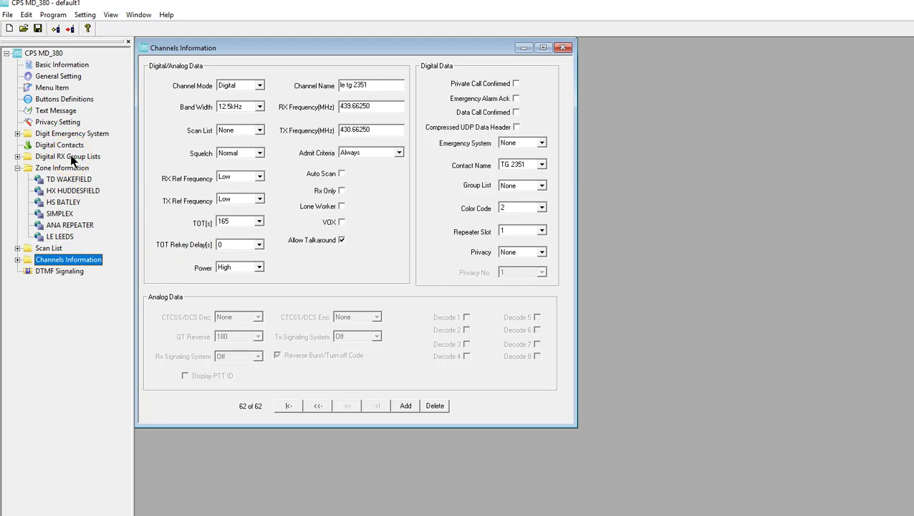
double_click(63, 146)
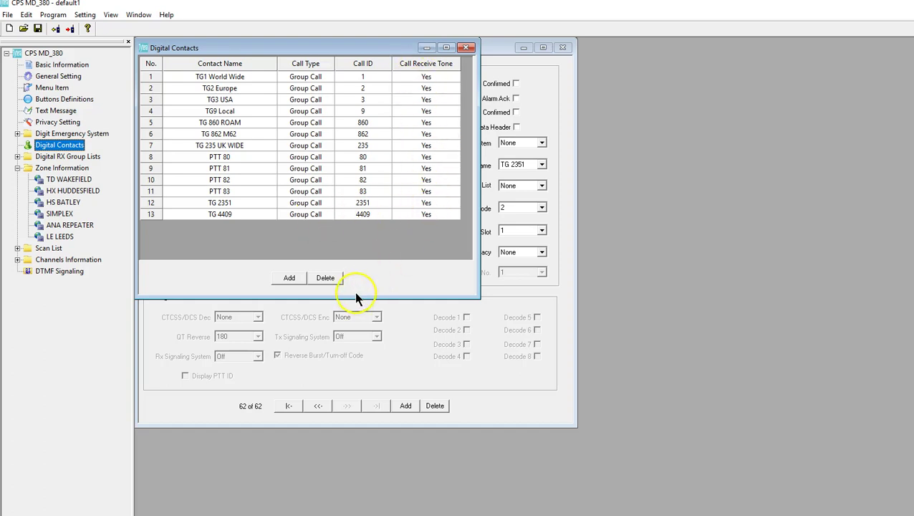
left_click(466, 50)
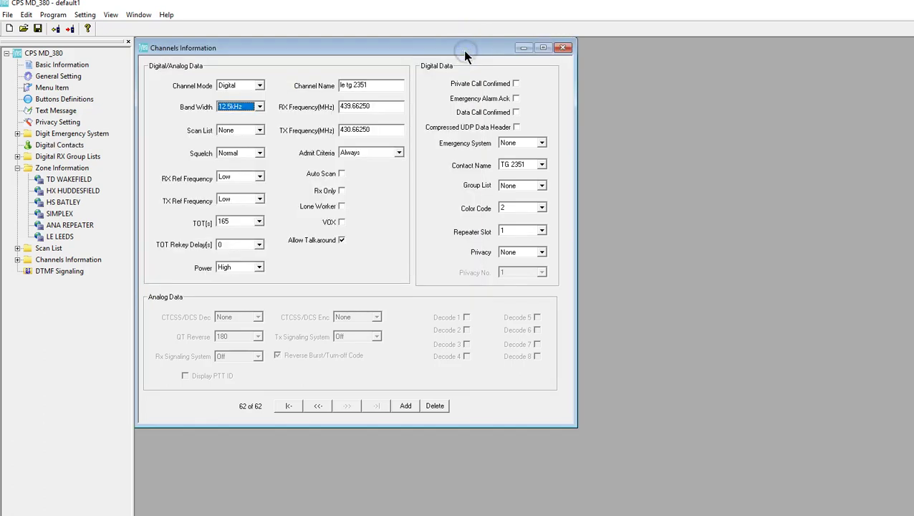
- Add channel LE 2351 as the thirteenth LE LEEDS zone member and close the zone window
double_click(61, 237)
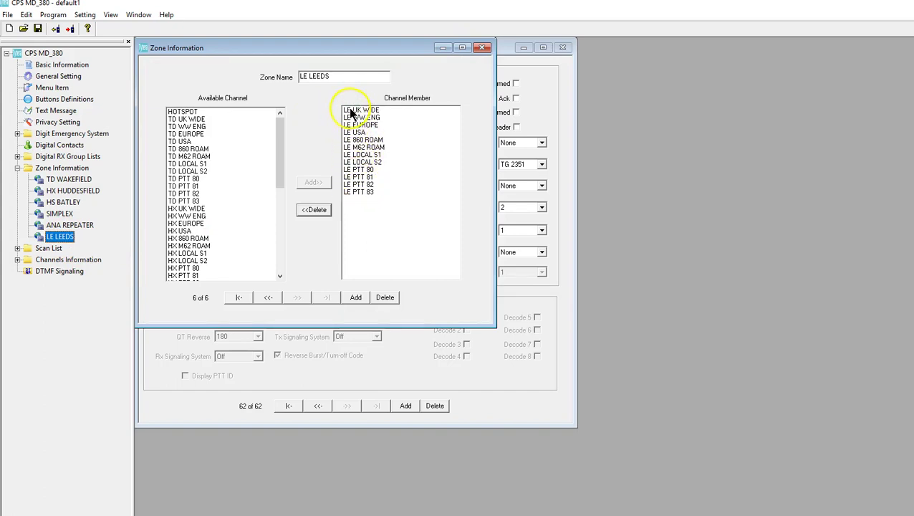
left_click_drag(279, 166, 292, 269)
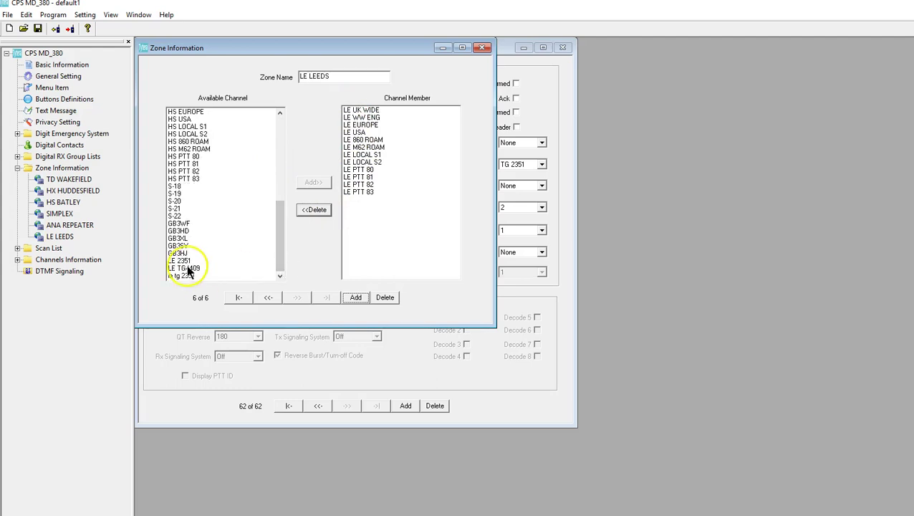
left_click(190, 270)
left_click(183, 261)
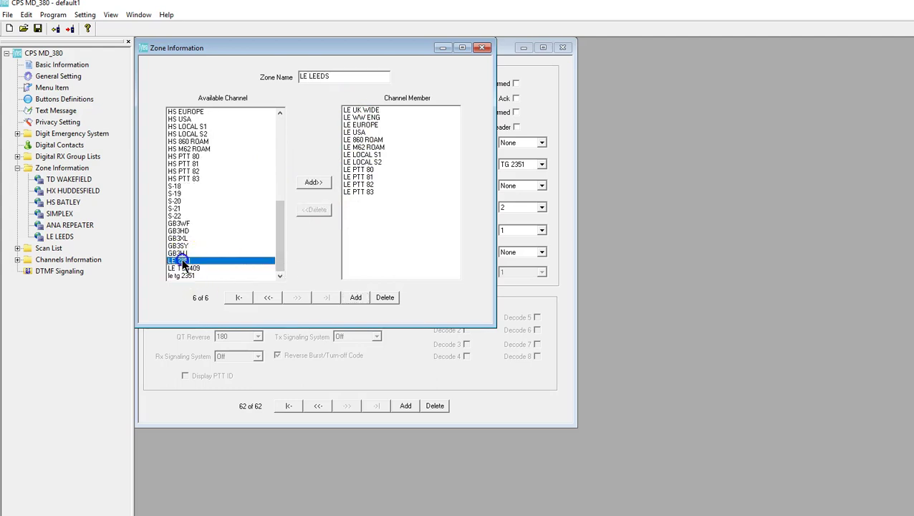
left_click(313, 182)
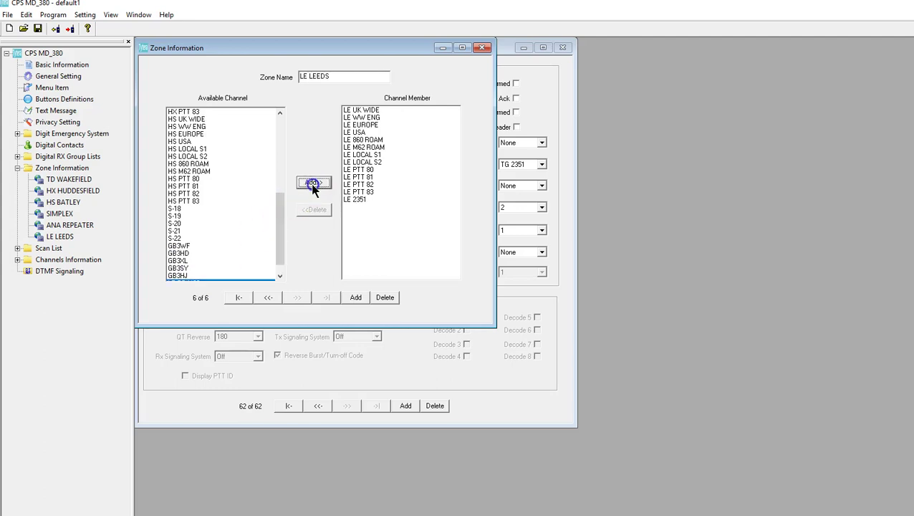
left_click(481, 50)
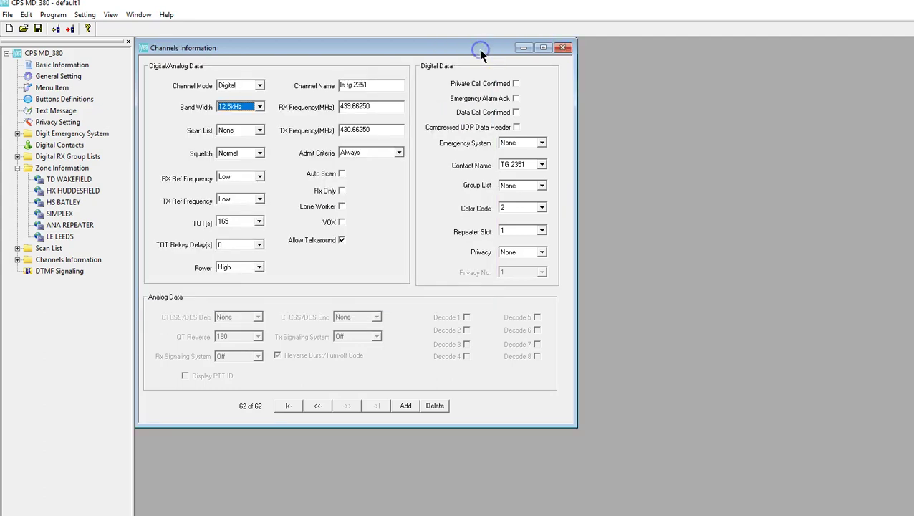
- Close the channel and Basic Information windows, then write the codeplug to the radio
left_click(562, 49)
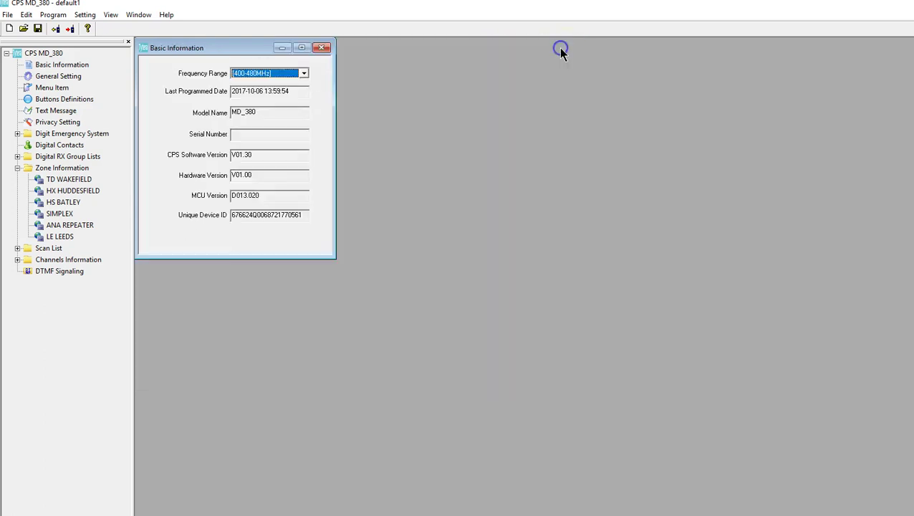
left_click(322, 50)
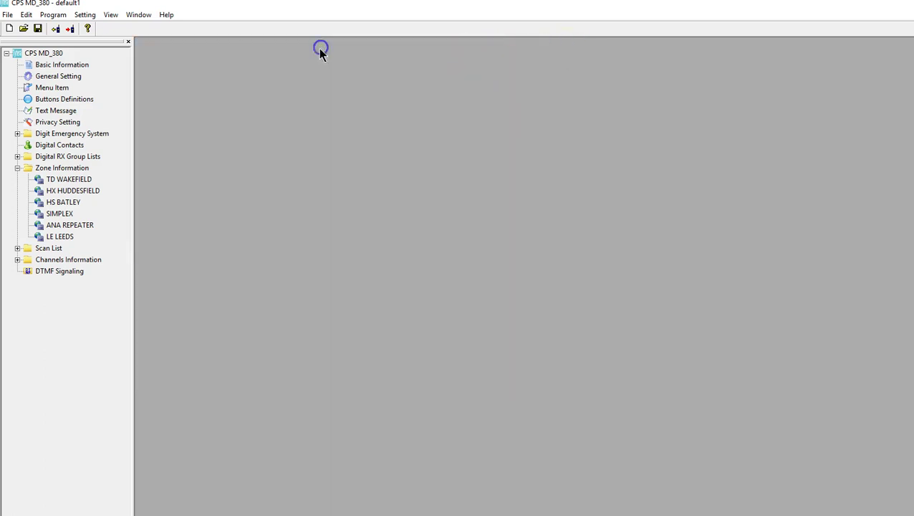
left_click(70, 32)
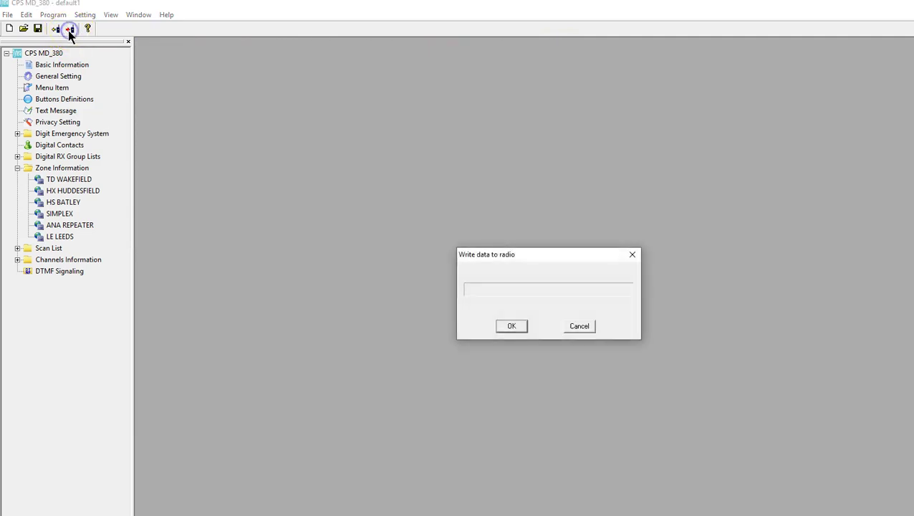
left_click(508, 331)
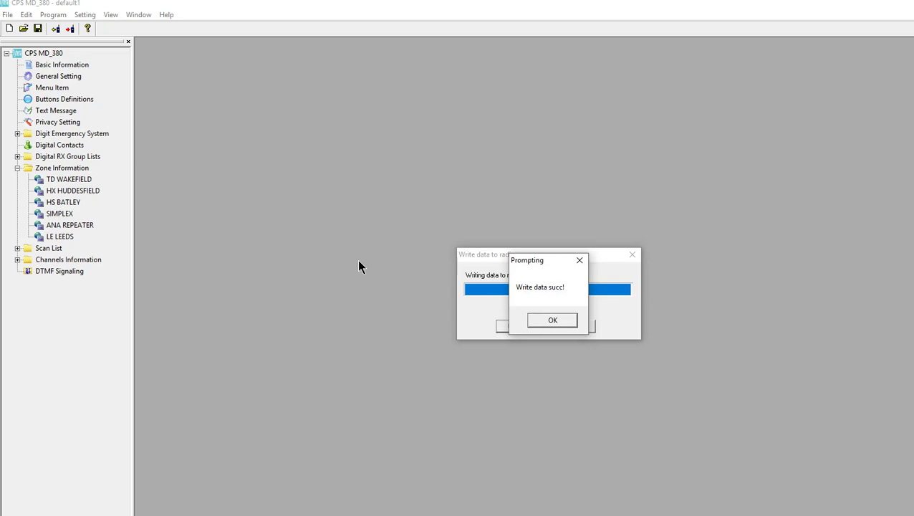
left_click(547, 321)
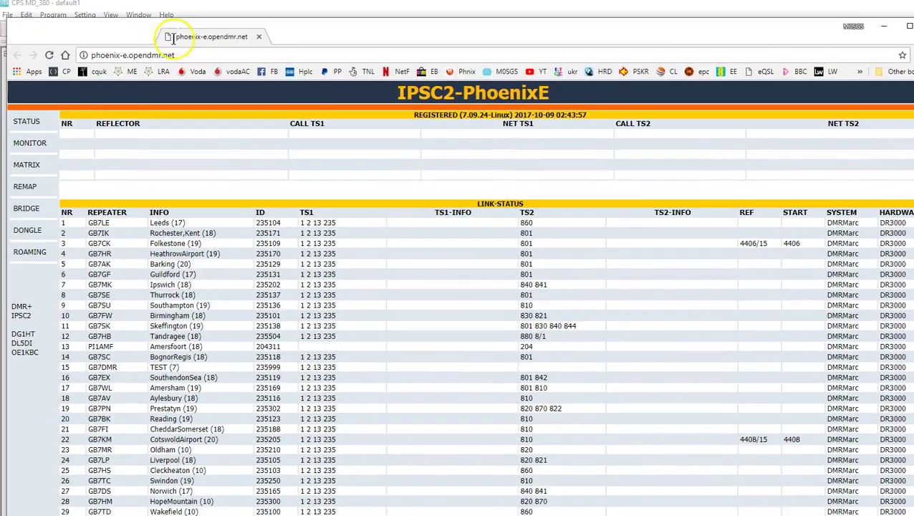
- Review the IPSC2-PhoenixE LINK-STATUS table down to CQ-UK, then minimise the browser
mouse_move(0, 79)
left_mouse_down()
mouse_move(171, 32)
mouse_move(179, 12)
mouse_move(165, 0)
left_mouse_up()
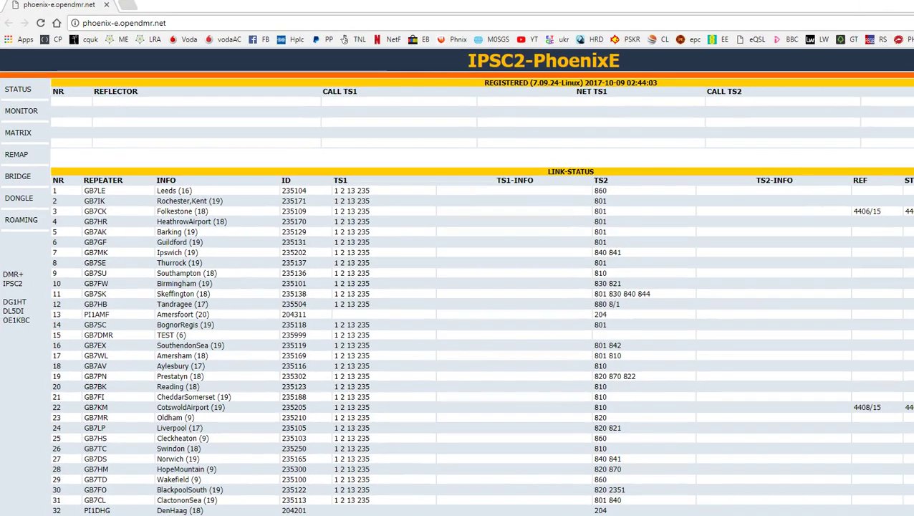
left_click(867, 6)
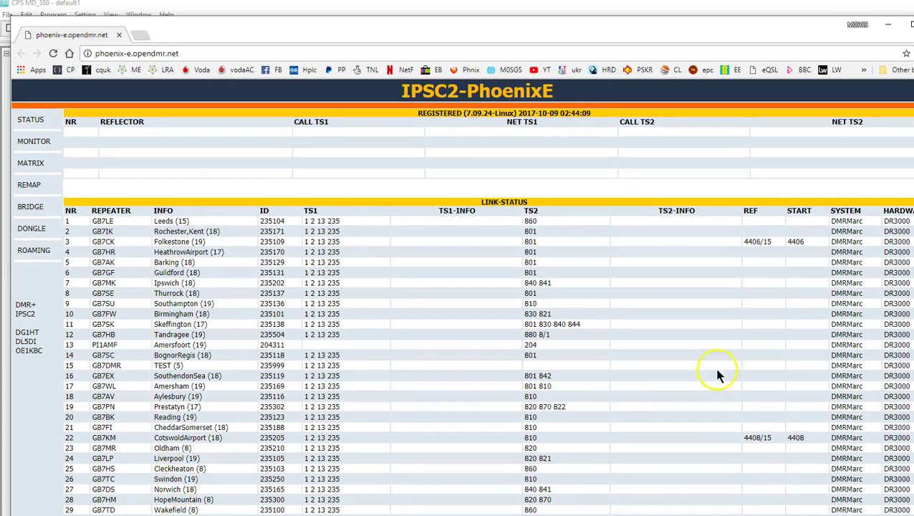
scroll(459, 294, "down", 3)
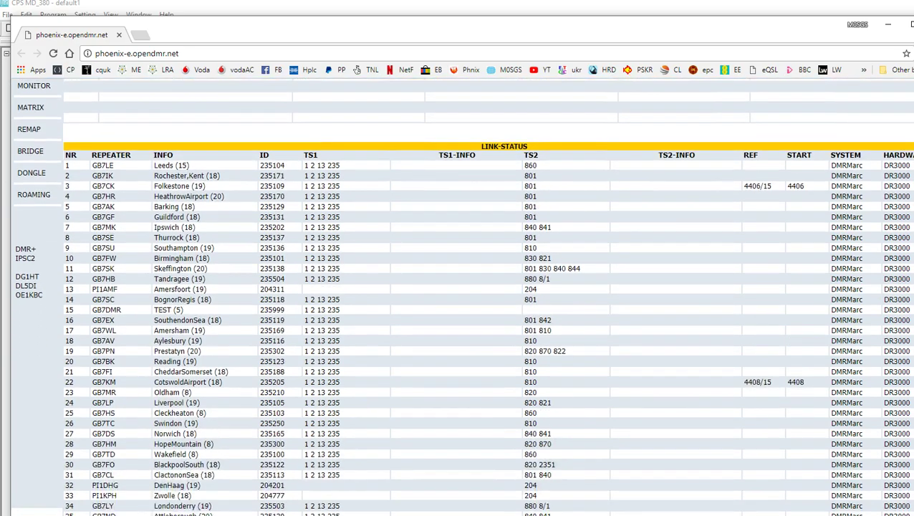
scroll(459, 294, "down", 1)
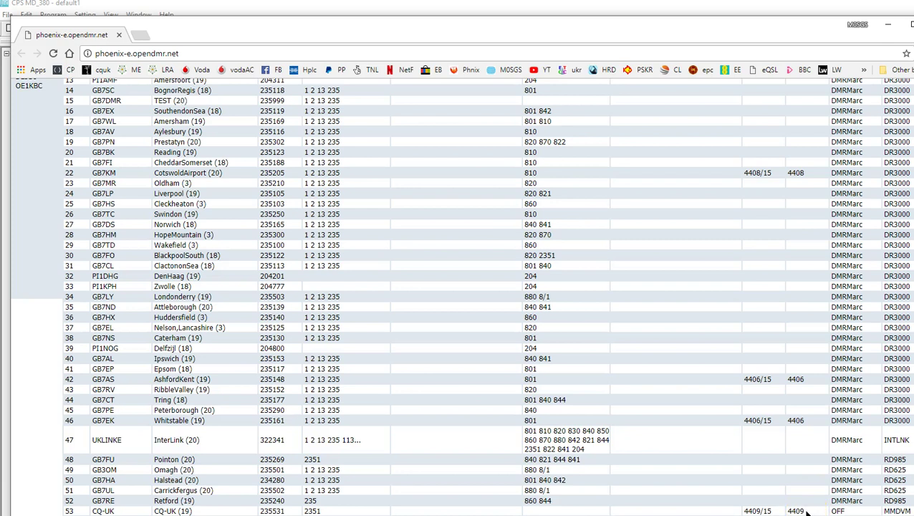
left_click(806, 511)
left_click(888, 25)
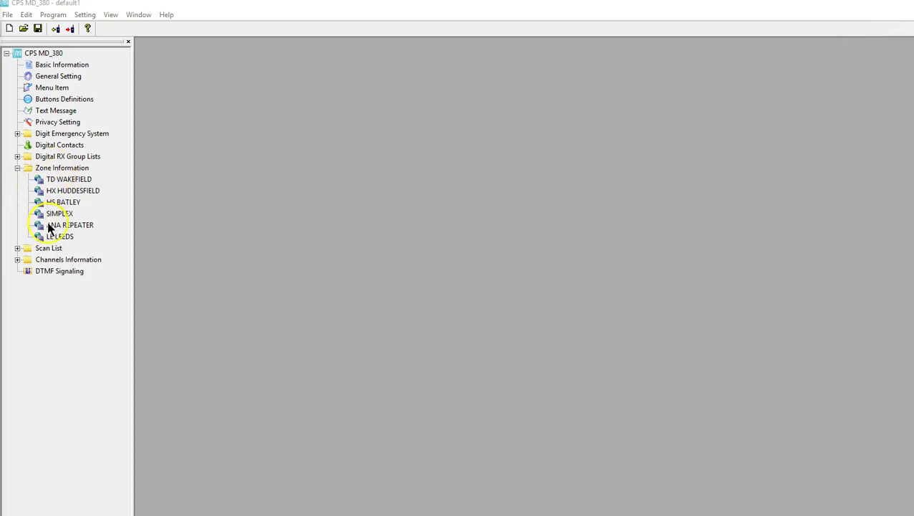
double_click(56, 239)
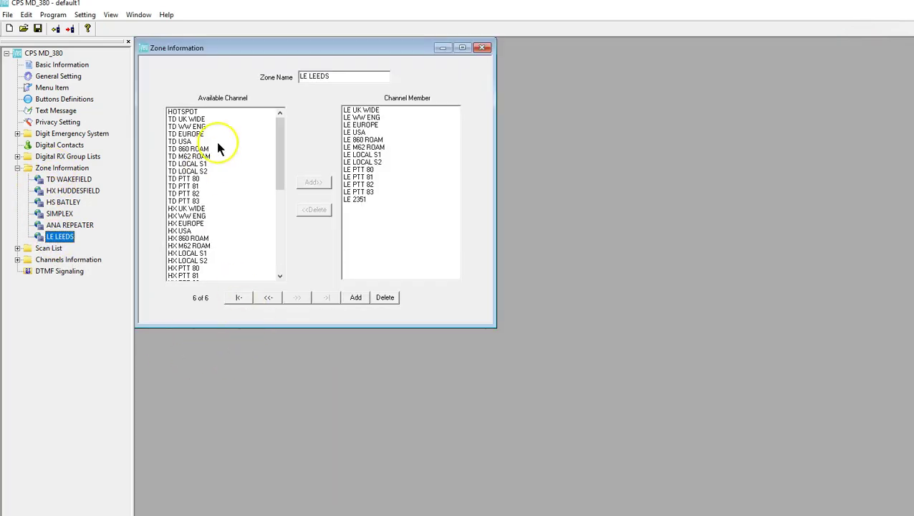
left_click_drag(280, 150, 277, 259)
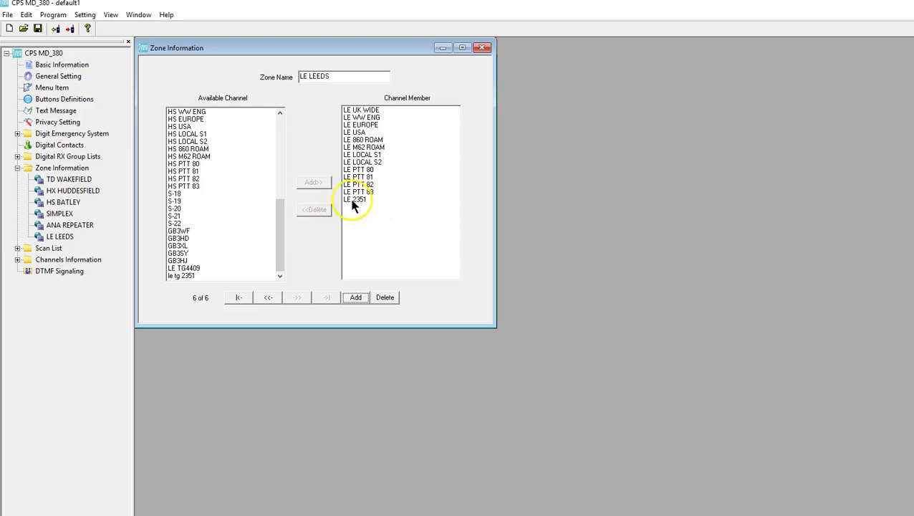
left_click(483, 48)
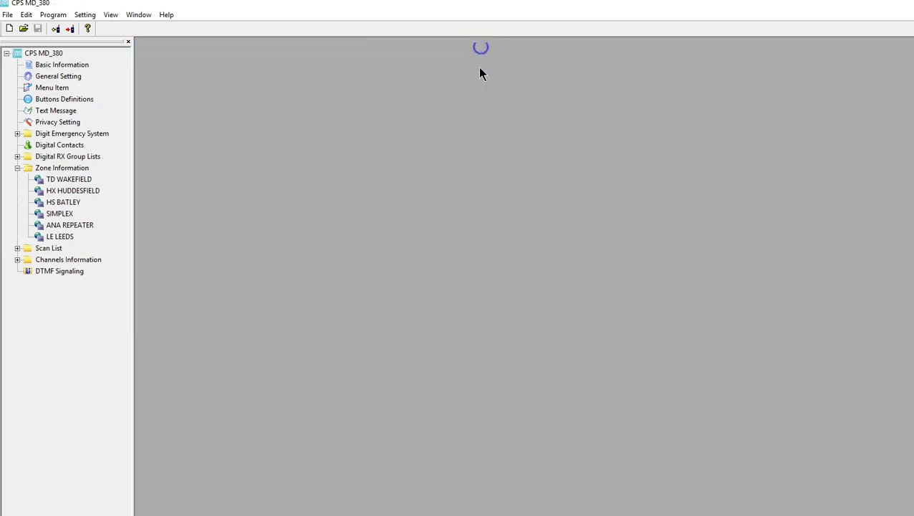